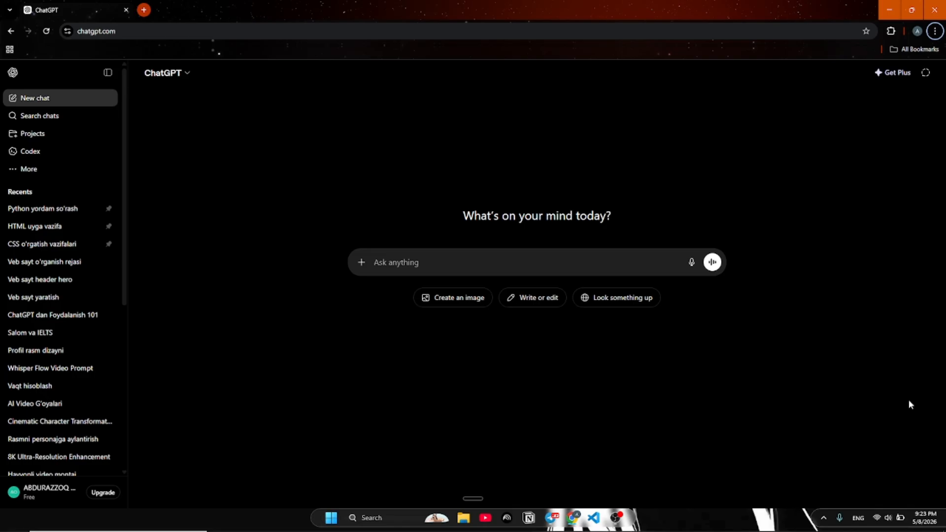
View the Codex page and return to the new chat page
left_click(91, 152)
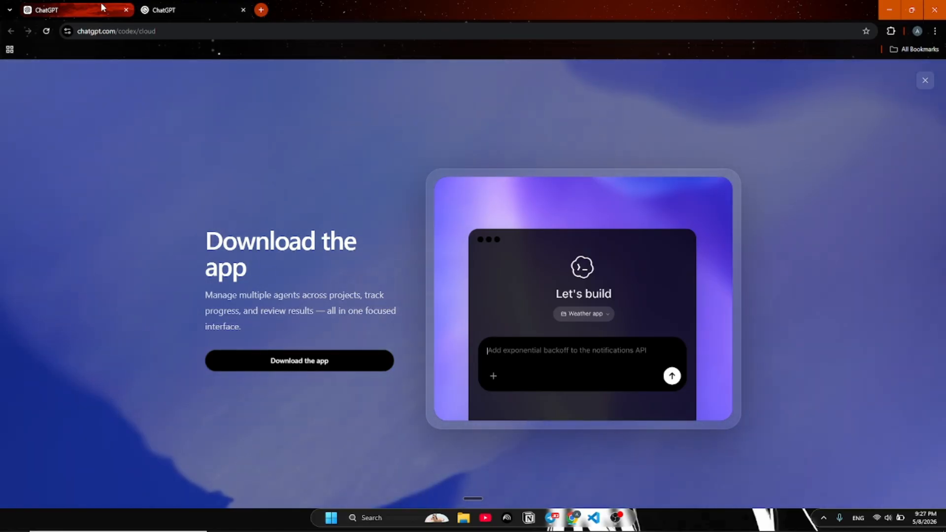
key("ctrl+Tab")
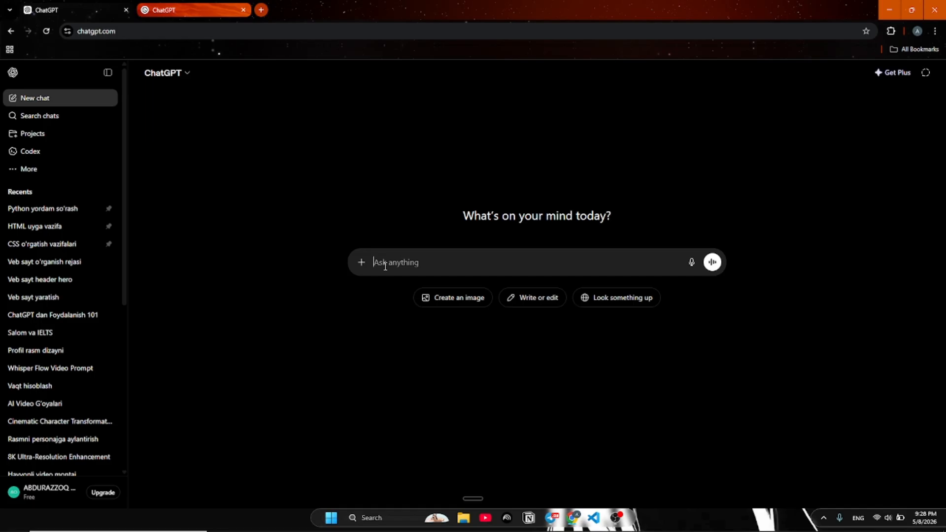
Send the prompt "menga sen hozir Python dasturlash tilida bitta bot yasab bersang u bot start bosganda menga doimiy javob beradigan bo'lsin"
type("menga sen hozir Python dasturlash tilida ")
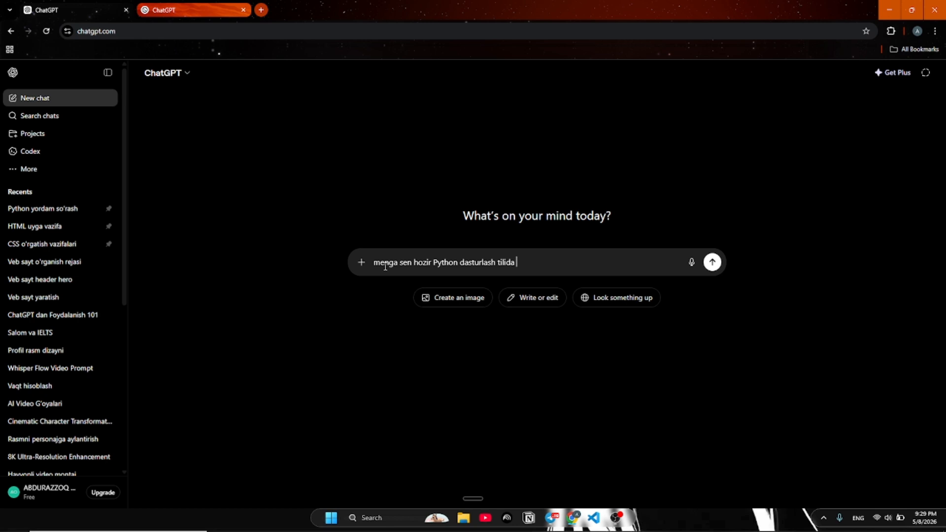
type("bitta bot yasab bersang u bot")
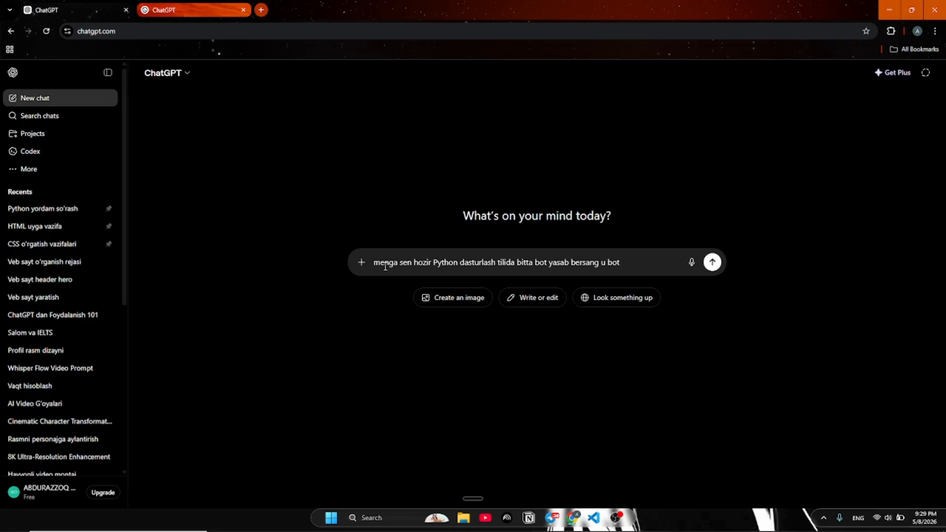
type(" start bosganda menga ")
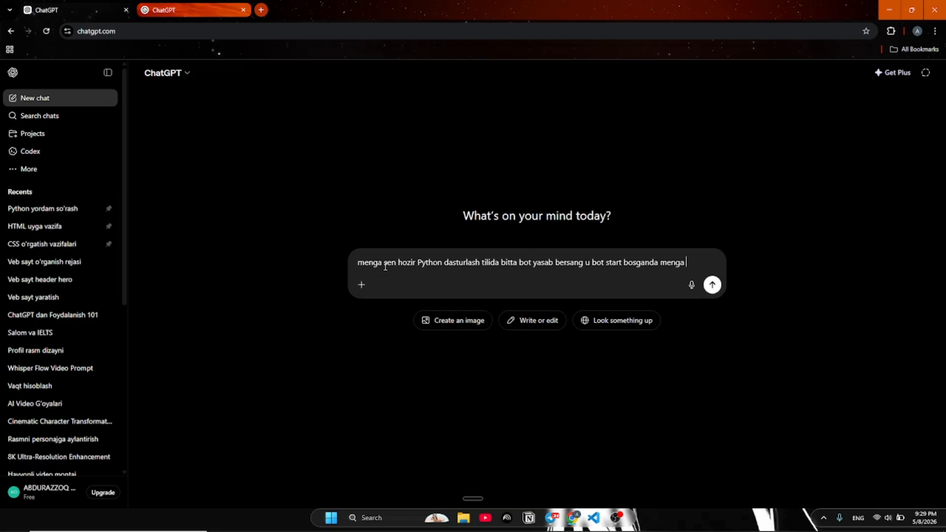
type("doimiy javob  beradig")
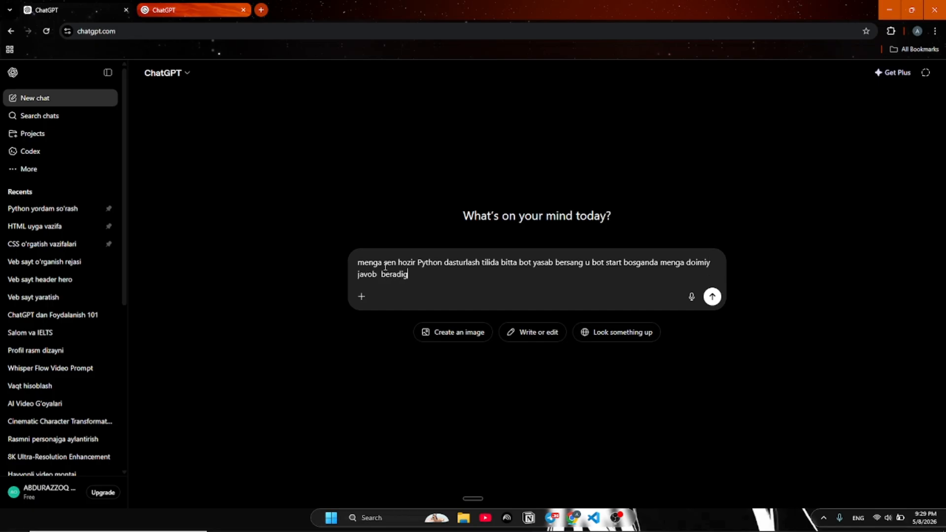
type("an bo'lsin")
key("Return")
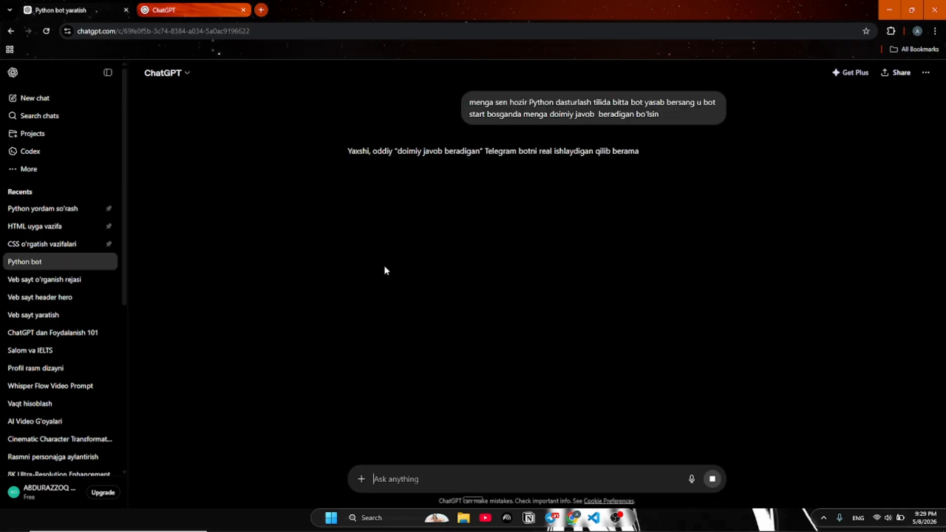
Read the "Kerakli narsalar" list in the reply, covering BotFather, the start commands, the bot's name and its token
key("XF86AudioLowerVolume")
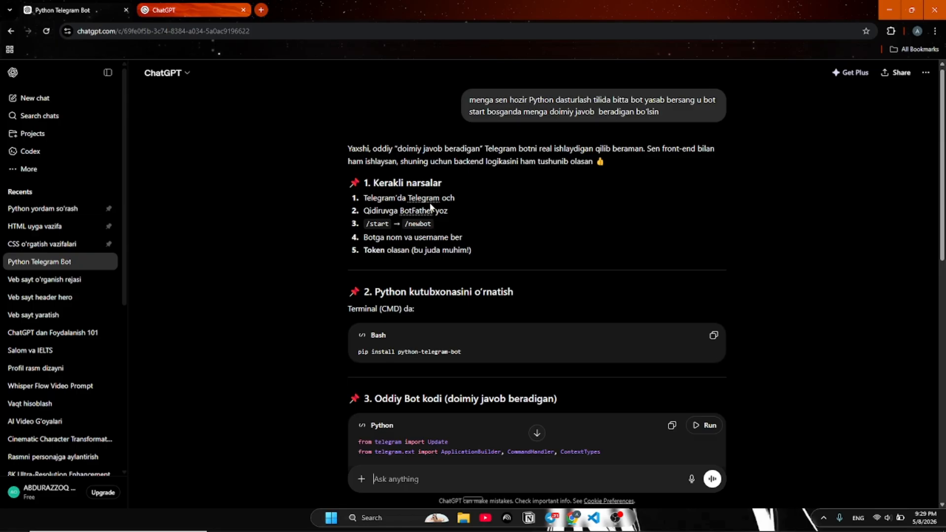
left_click_drag(362, 211, 461, 213)
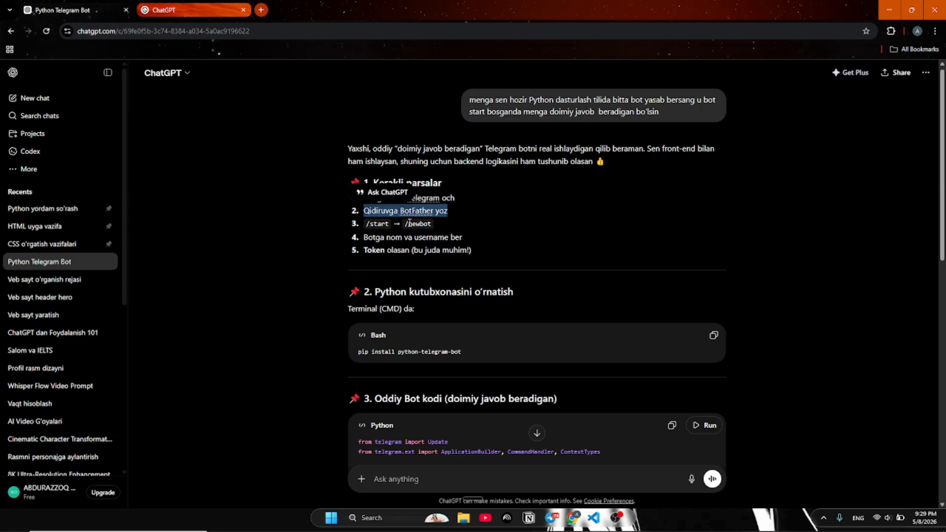
left_click_drag(364, 224, 440, 229)
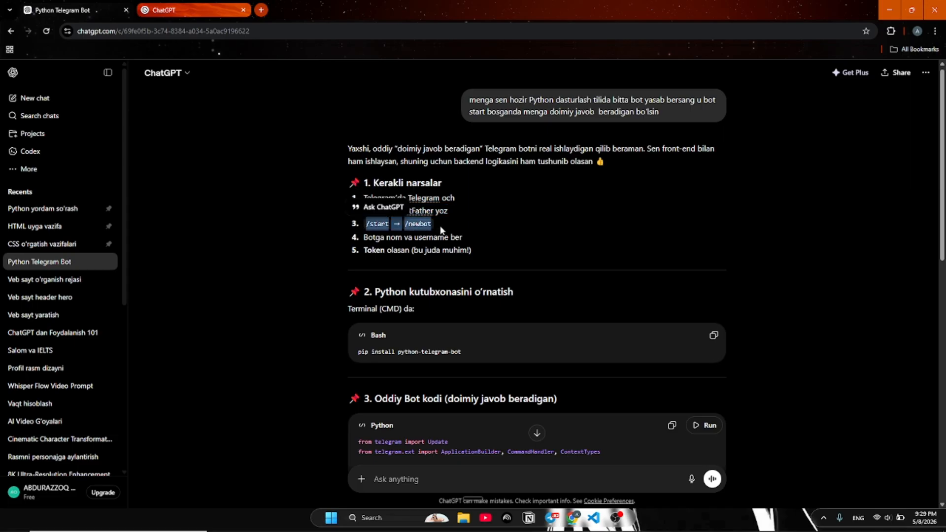
left_click(441, 229)
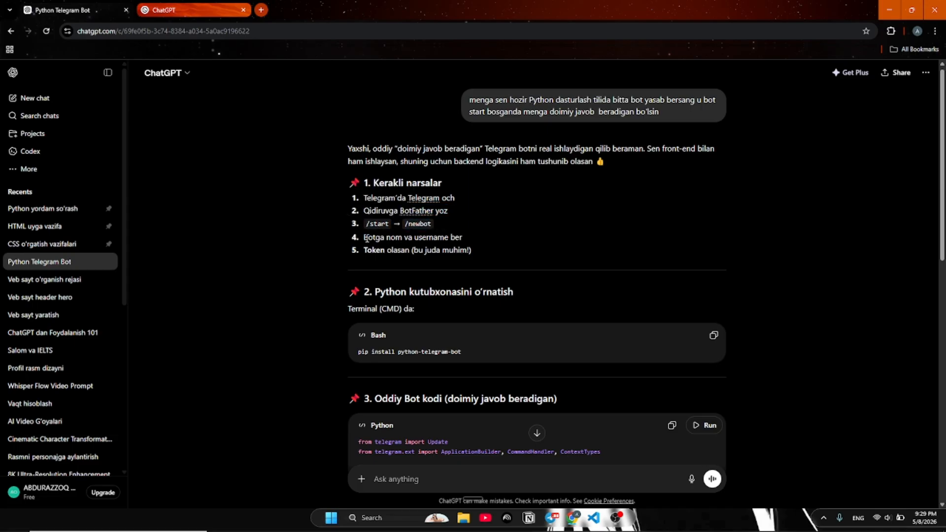
left_click_drag(365, 238, 462, 240)
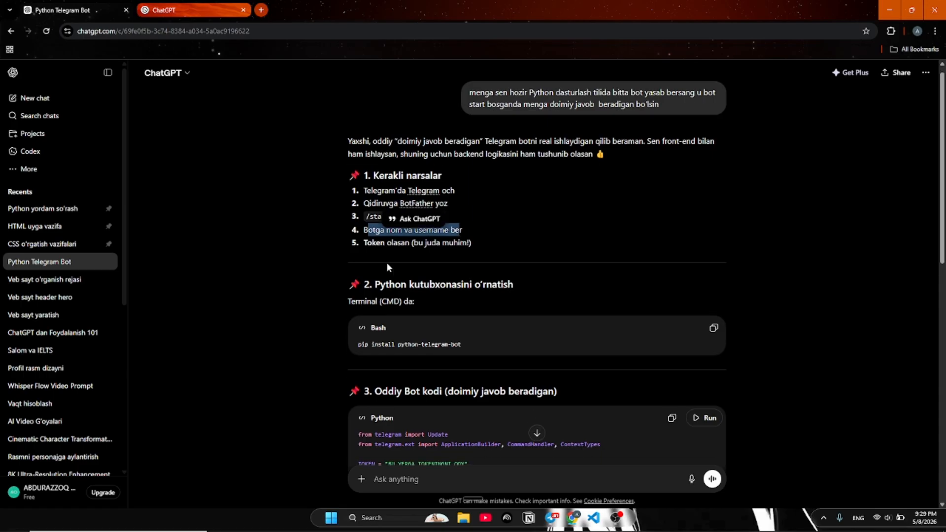
left_click(460, 249)
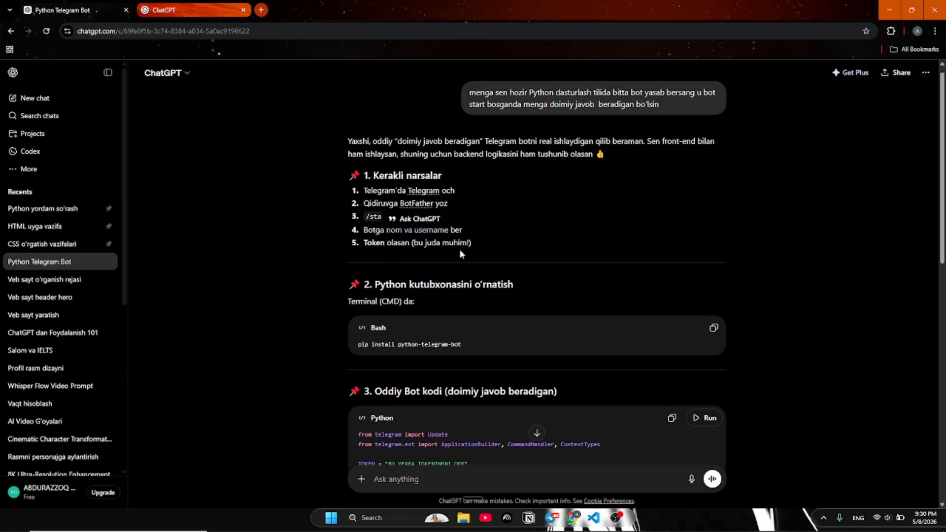
scroll(460, 249, "down", 1)
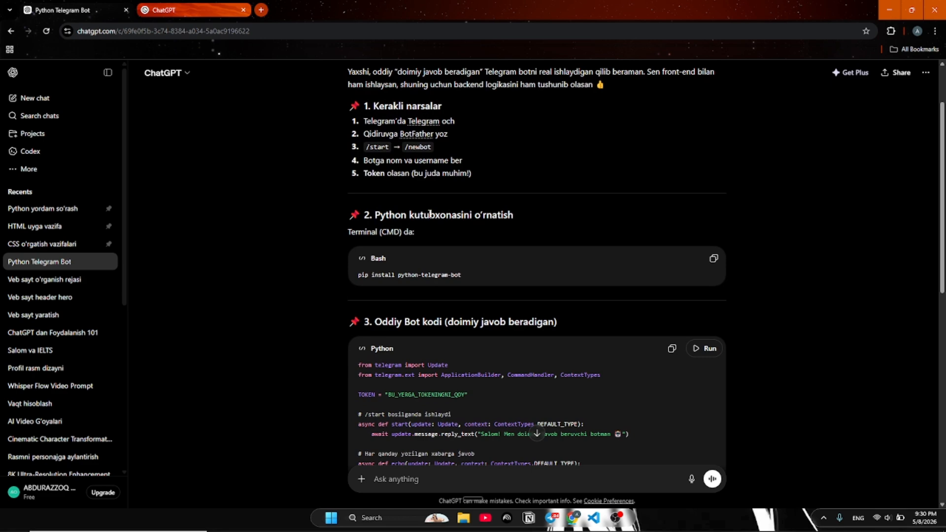
Examine the Python library installation section and the simple bot code in the reply
left_click_drag(376, 214, 498, 224)
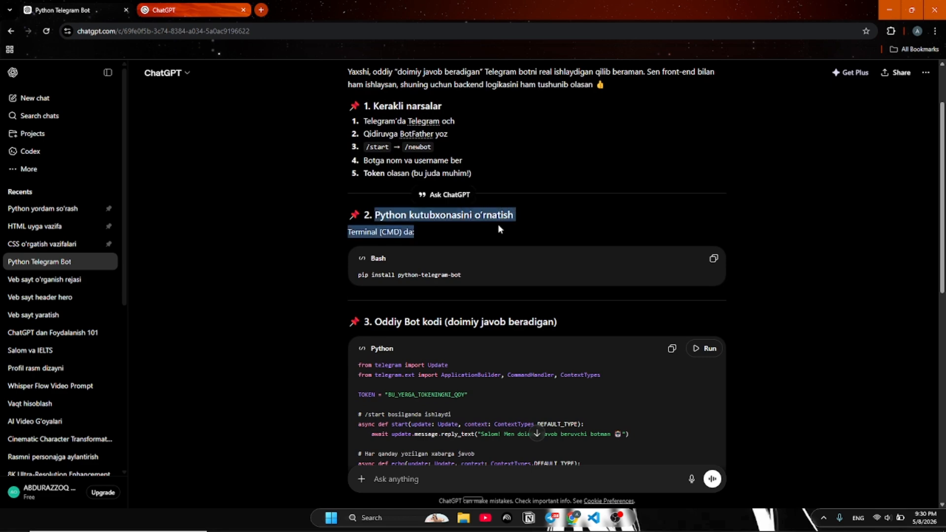
scroll(498, 227, "down", 1)
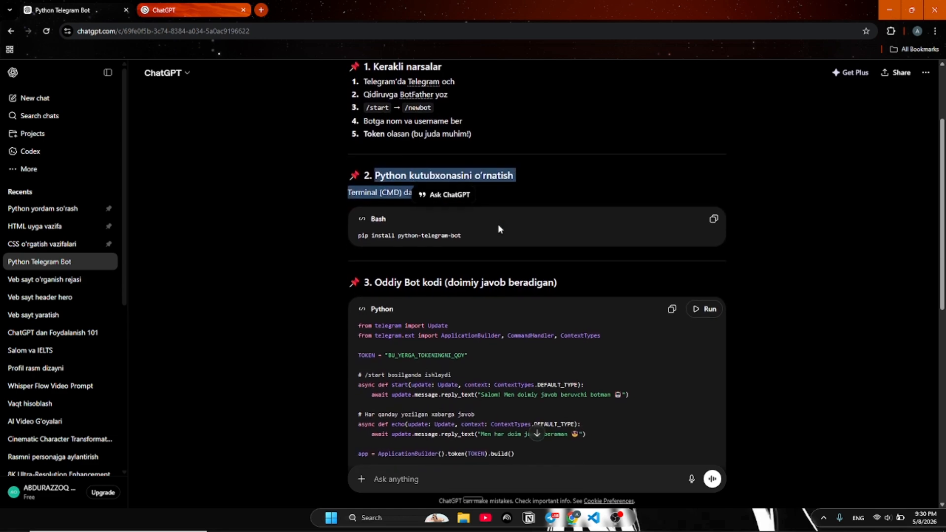
scroll(498, 228, "down", 1)
scroll(498, 227, "down", 1)
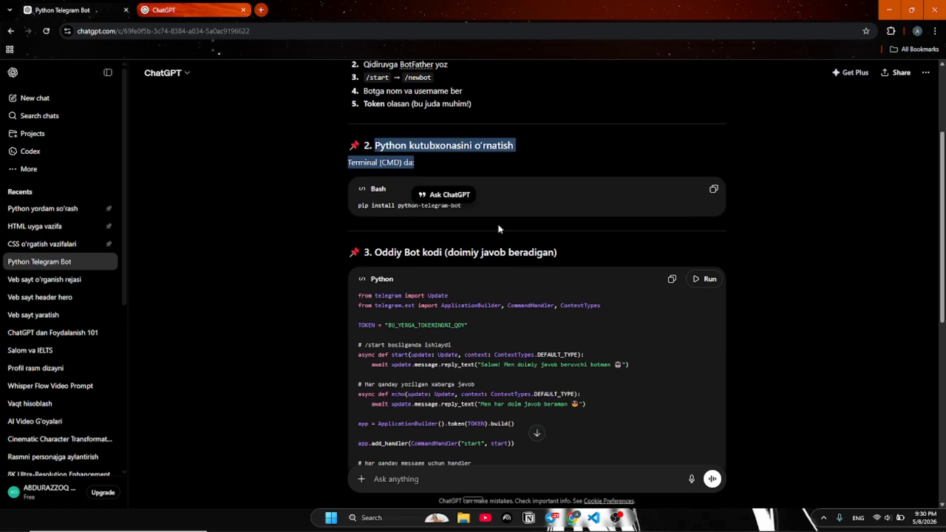
scroll(499, 227, "down", 2)
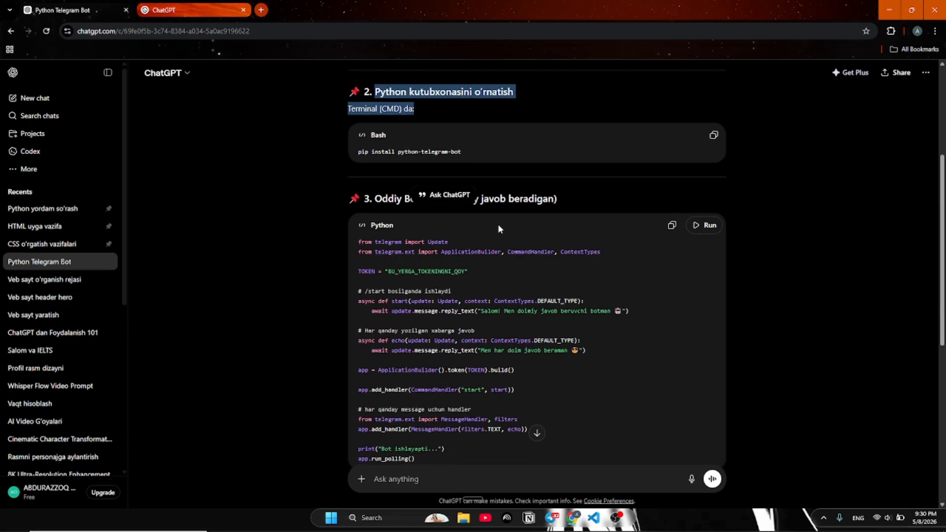
scroll(477, 200, "down", 1)
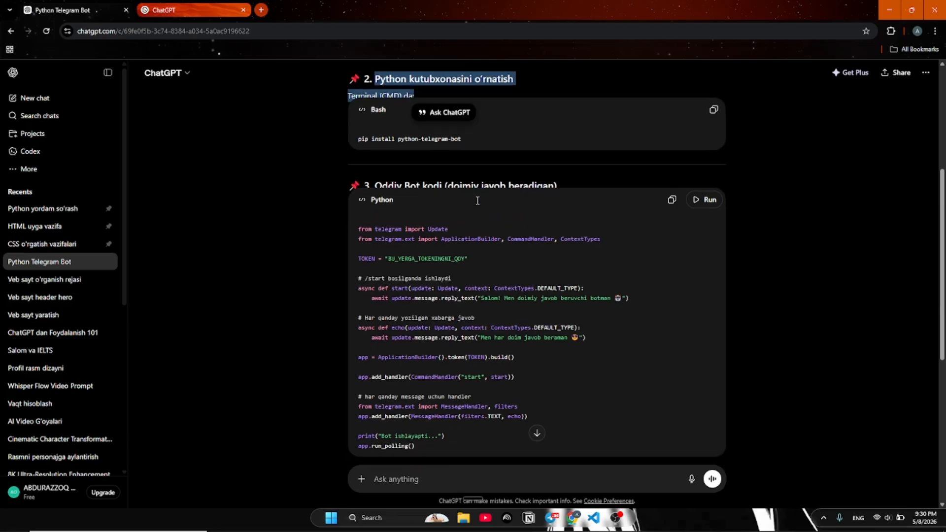
scroll(477, 200, "down", 2)
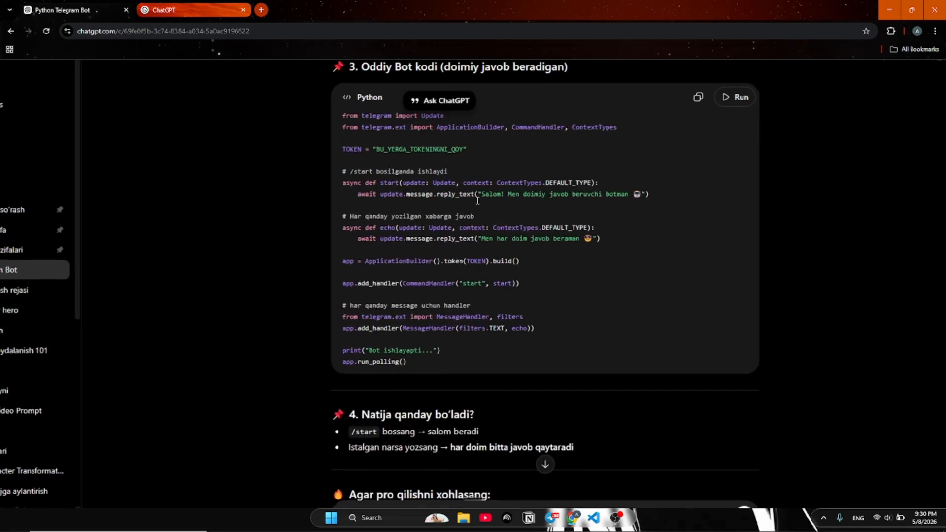
scroll(478, 200, "up", 1)
scroll(478, 201, "up", 1)
scroll(477, 201, "down", 1)
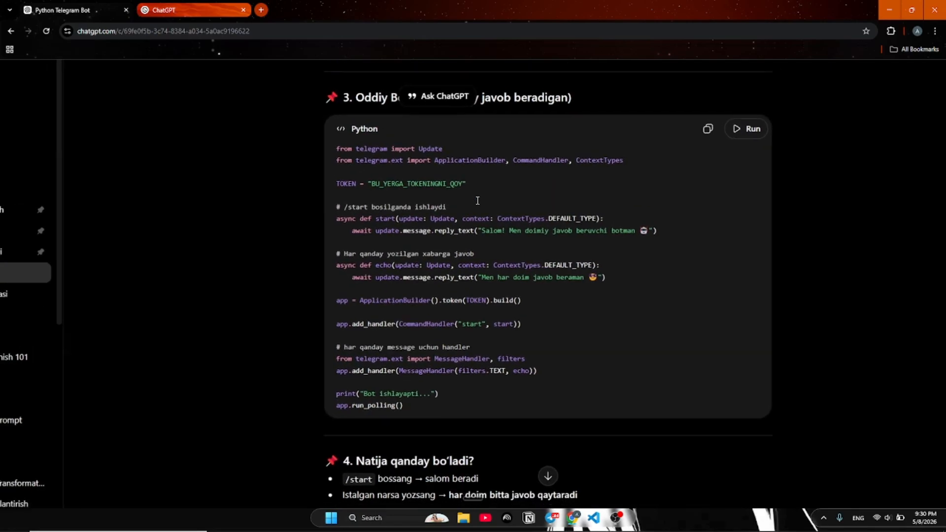
scroll(477, 200, "down", 1)
scroll(478, 201, "down", 4)
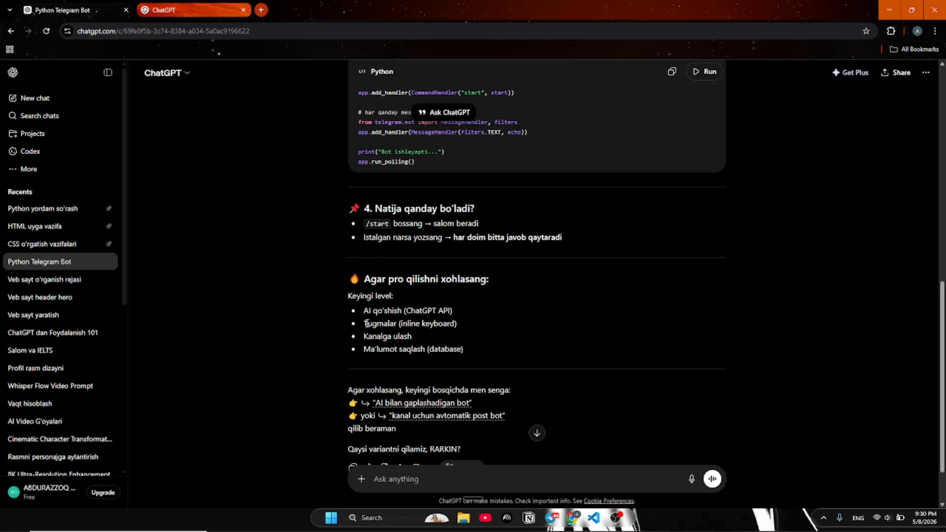
Read the "Agar pro qilishni xohlasang" upgrade ideas and the follow-up bot offers at the end of the reply
left_click_drag(363, 310, 466, 309)
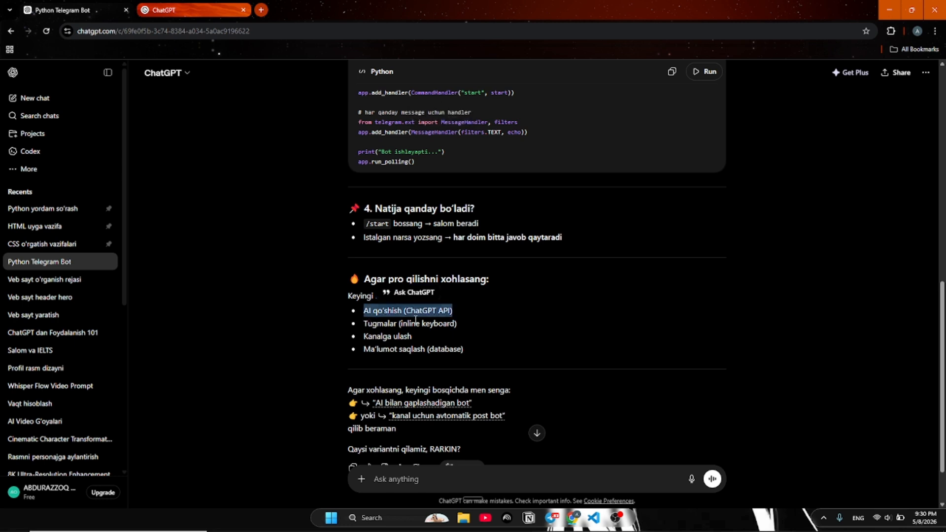
left_click(371, 329)
left_click_drag(370, 329, 484, 325)
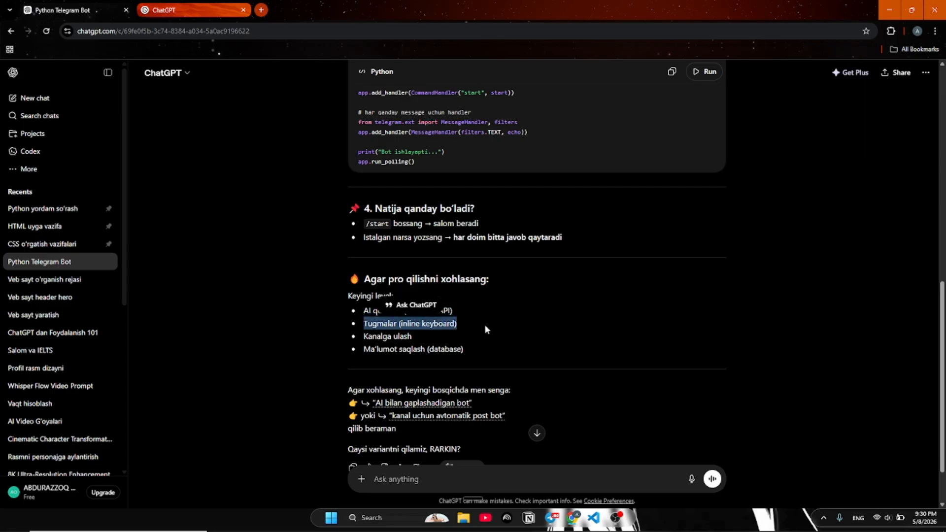
left_click_drag(363, 340, 420, 343)
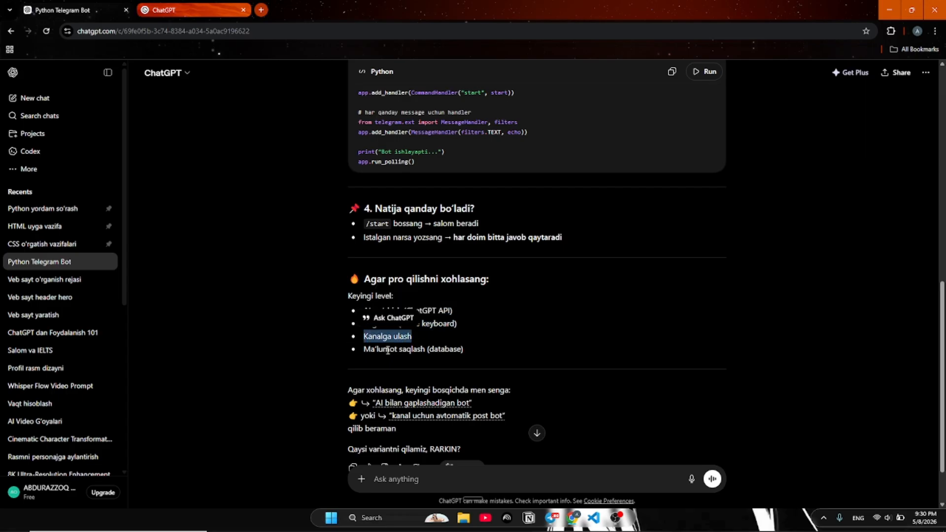
left_click_drag(364, 351, 464, 351)
scroll(463, 348, "down", 1)
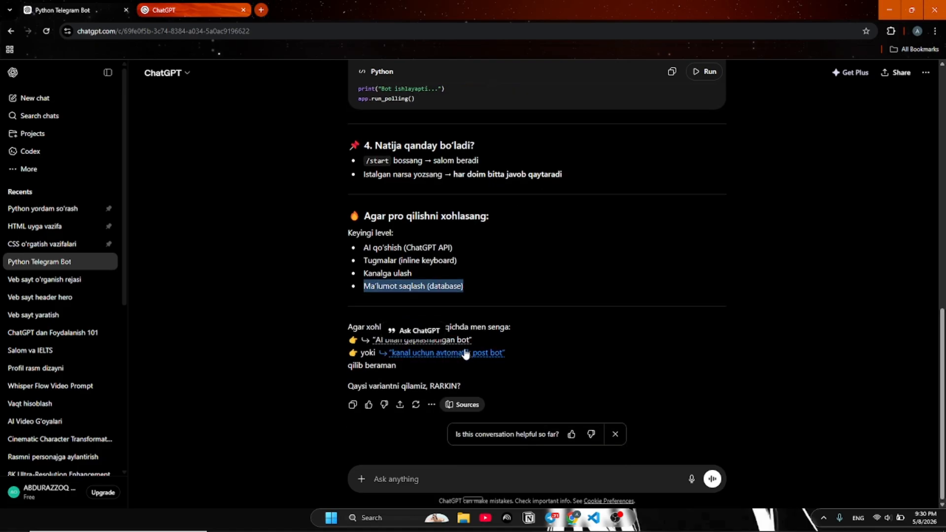
left_click(419, 380)
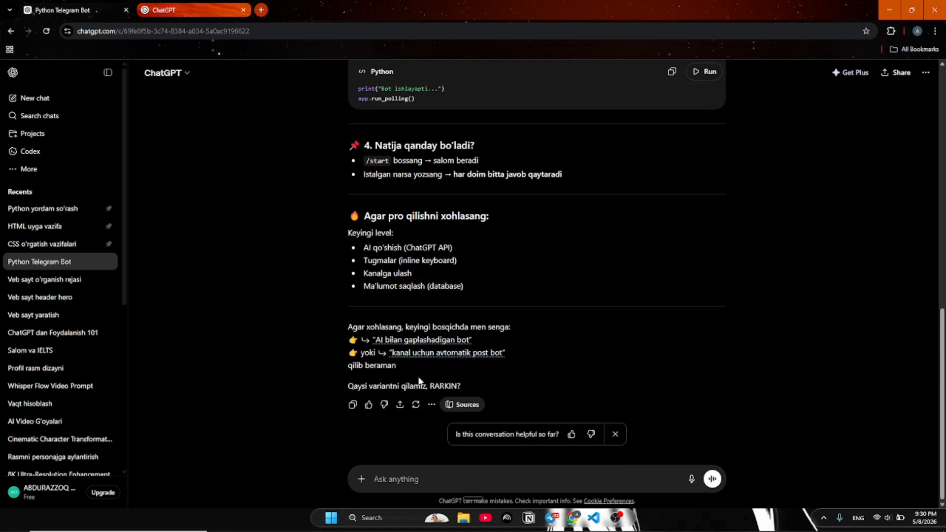
left_click_drag(348, 326, 515, 323)
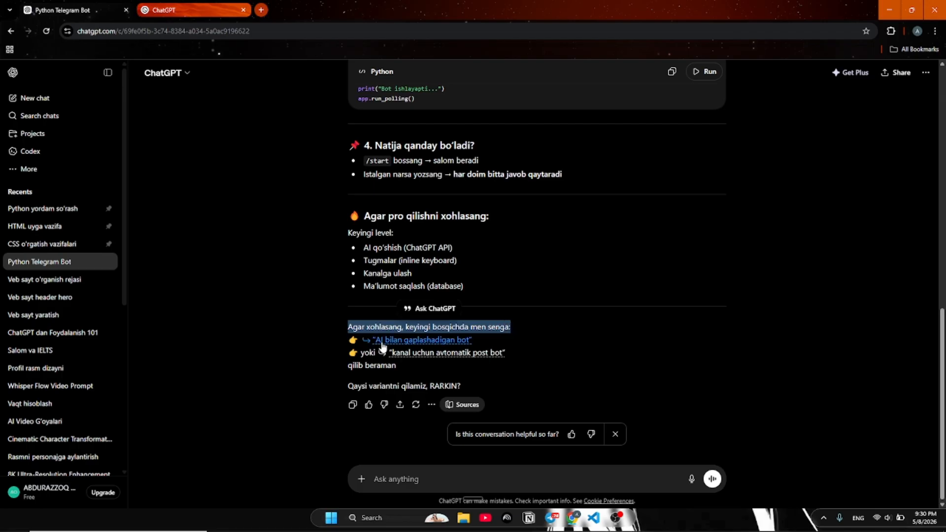
Lower the system volume to 30 and look over the generated Python bot code again
key("XF86AudioLowerVolume")
key("XF86AudioLowerVolume")
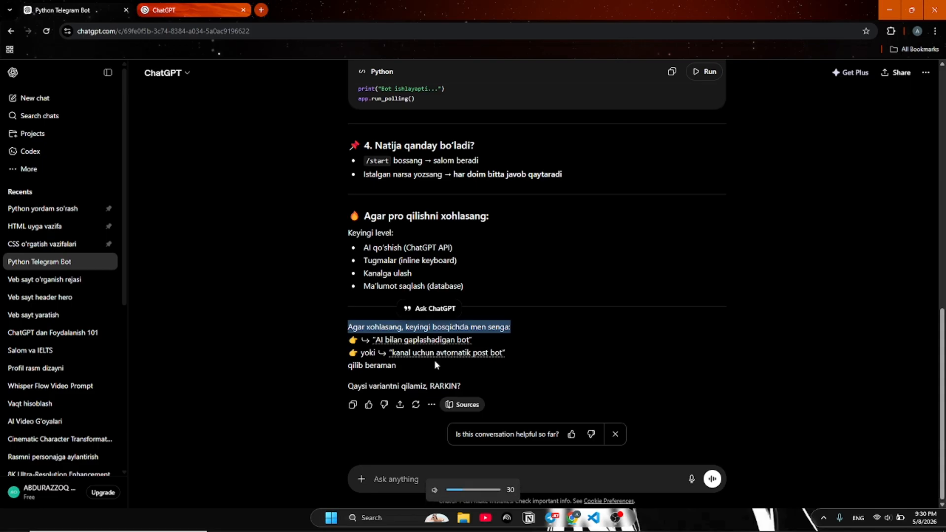
scroll(433, 360, "up", 3)
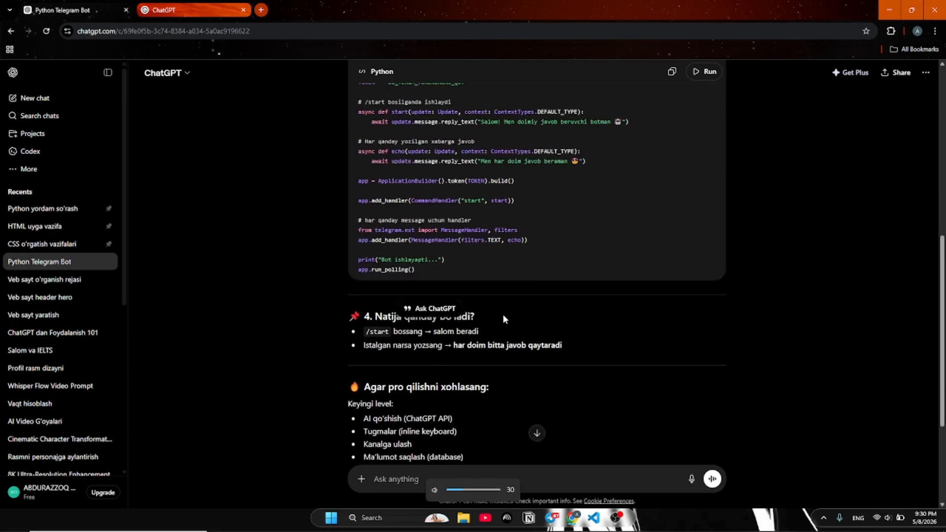
scroll(511, 321, "up", 3)
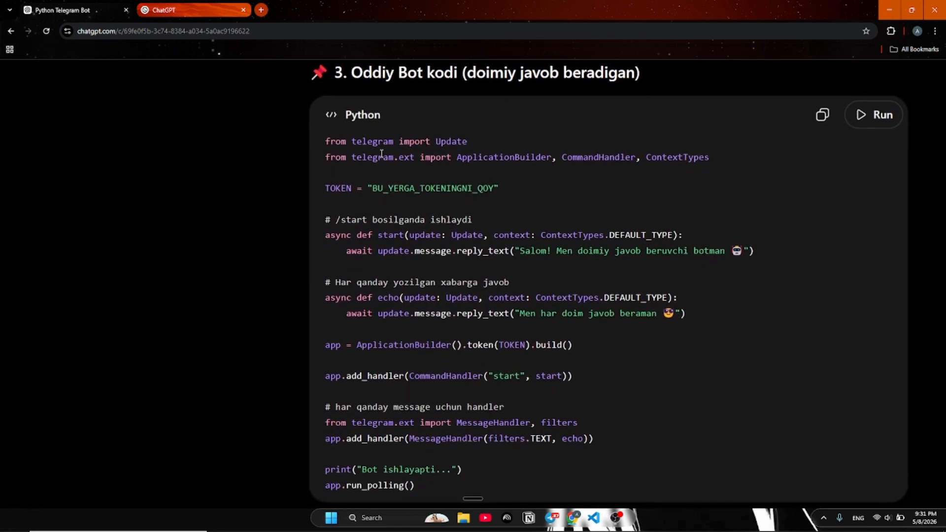
scroll(381, 154, "down", 1)
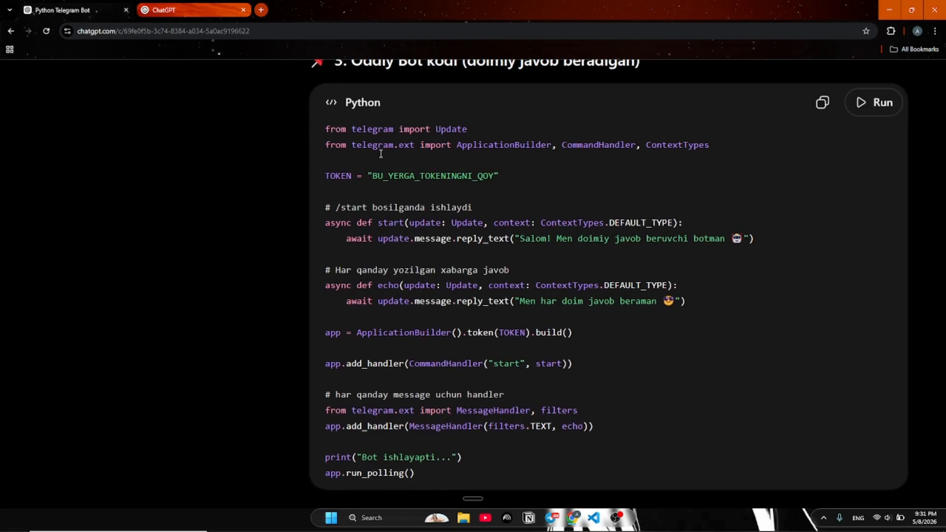
scroll(381, 154, "down", 5)
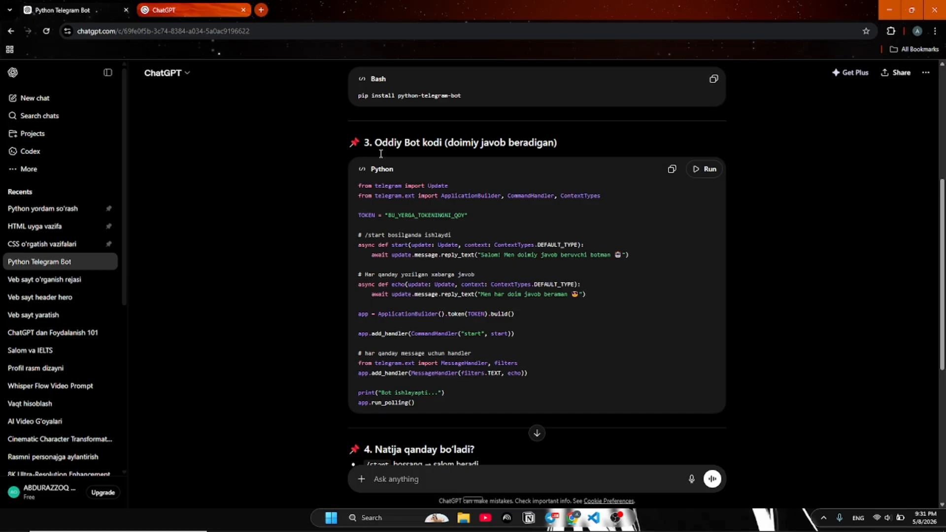
Start a new chat in image creation mode
left_click(50, 101)
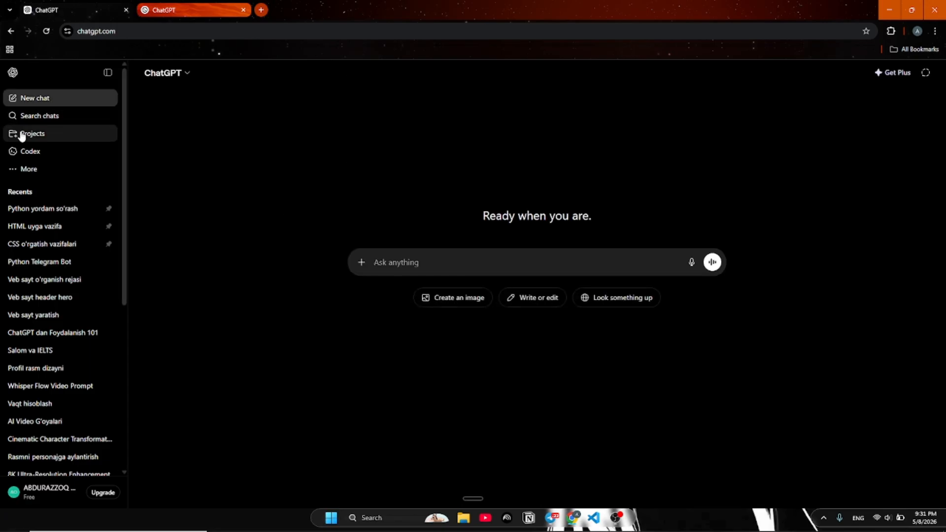
left_click(450, 304)
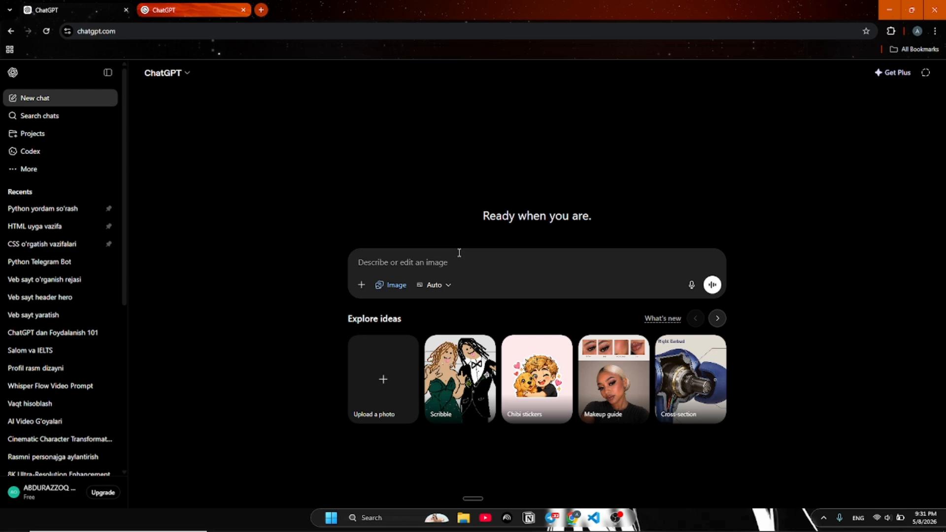
Open the llm-stats.com site in a new tab and look over its LLM leaderboard
key("ctrl+t")
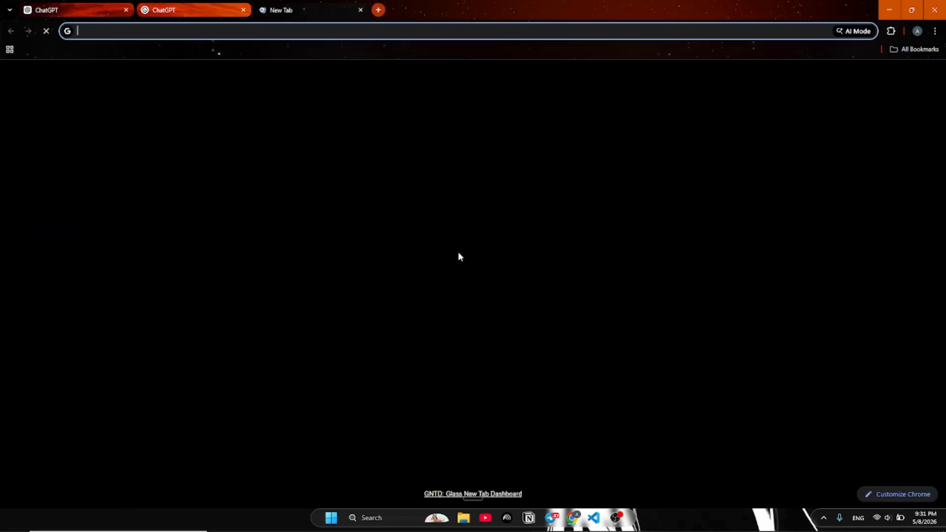
type("llm")
key("Return")
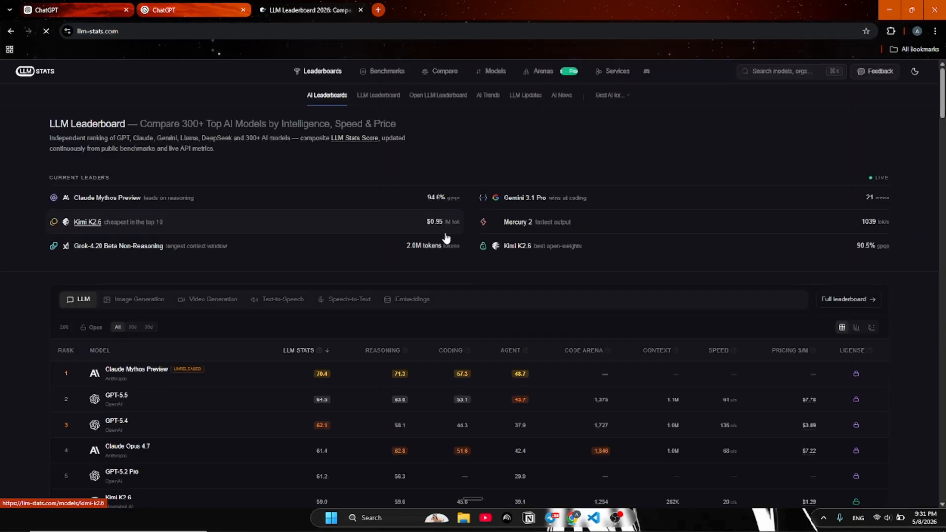
scroll(422, 260, "down", 1)
scroll(421, 258, "down", 1)
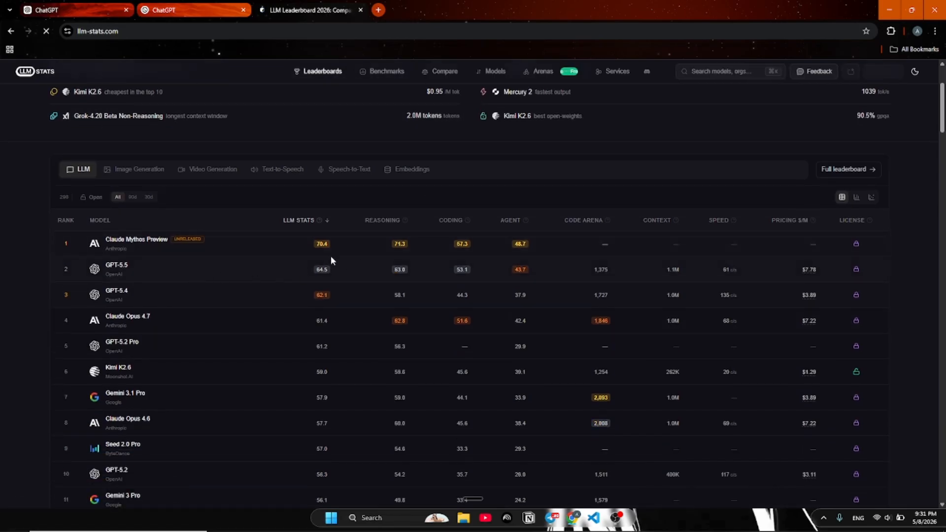
scroll(330, 256, "up", 1)
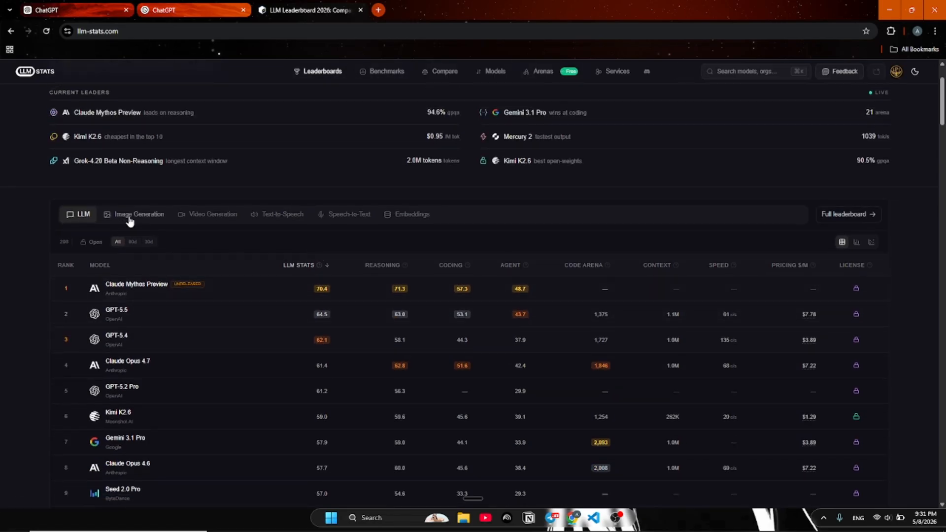
Switch the leaderboard to the Image Generation ranking and examine its top models, lowering the system volume to 17
left_click(134, 217)
key("XF86AudioLowerVolume")
scroll(236, 278, "down", 1)
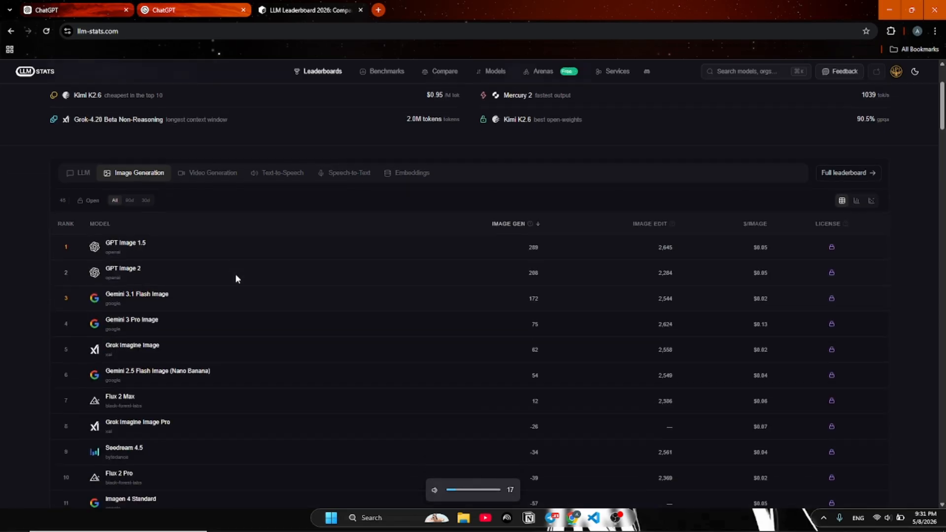
scroll(218, 247, "up", 2, "ctrl")
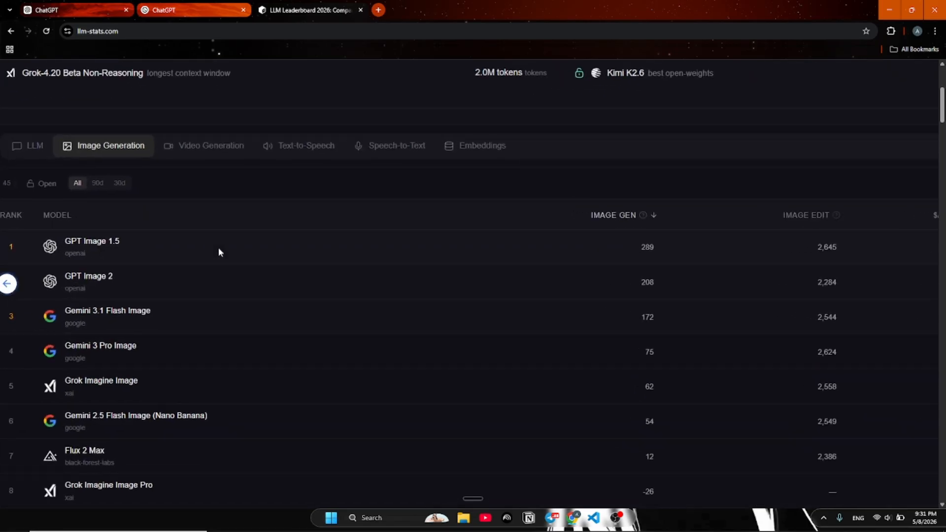
right_click(219, 248)
left_click(198, 250)
scroll(198, 250, "down", 2, "ctrl")
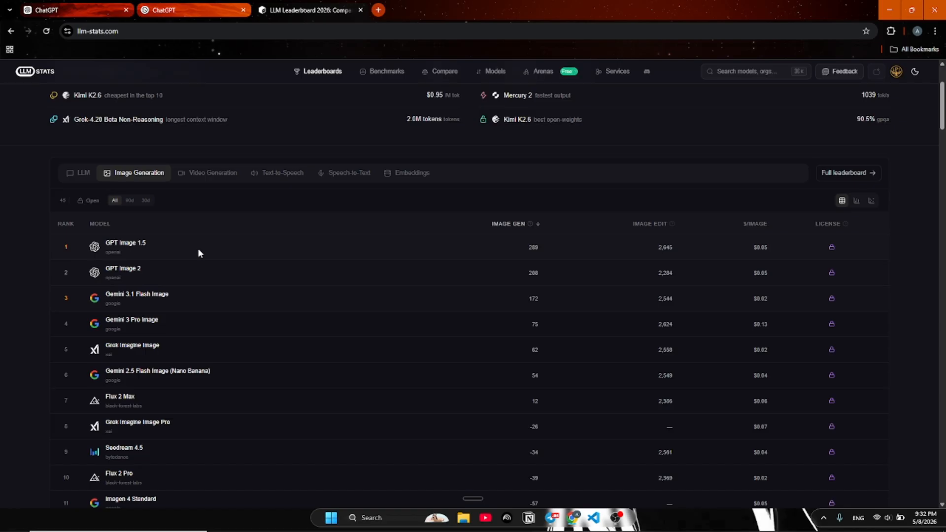
scroll(197, 248, "down", 1)
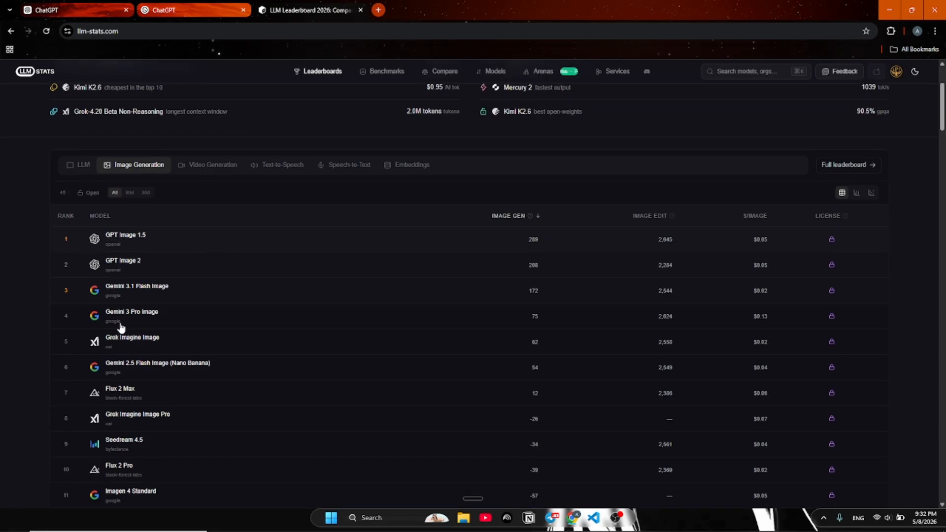
scroll(129, 301, "down", 1)
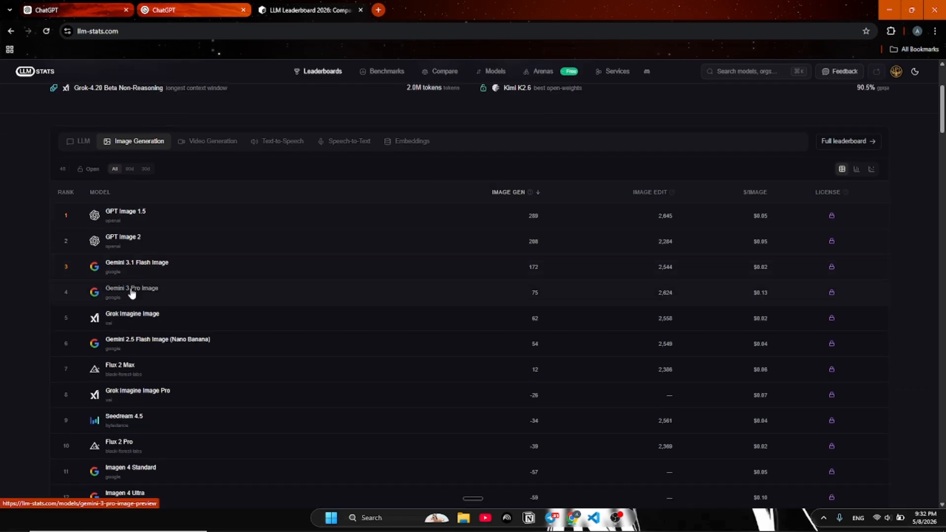
scroll(144, 294, "down", 1)
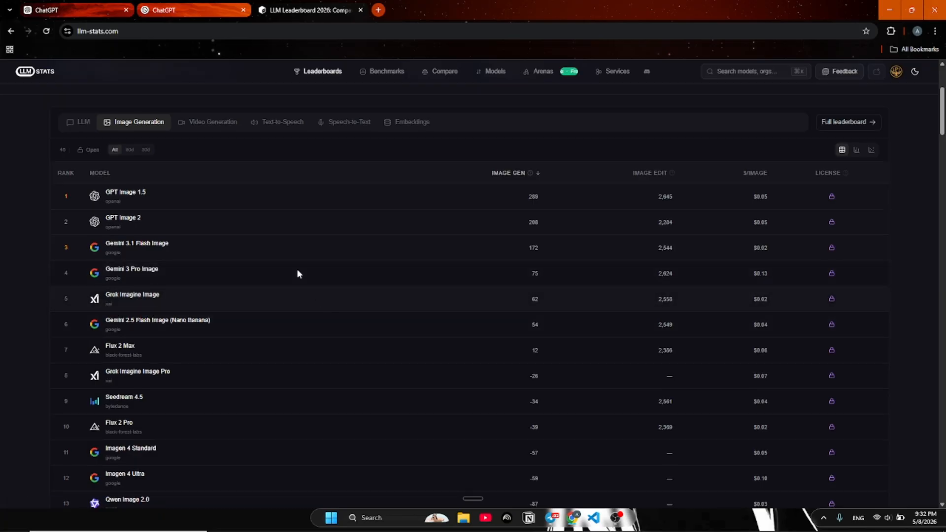
Return to the ChatGPT image chat and submit the prompt "menga bitta inson uylarning oldida turganini tasvirlab bergin"
left_click(71, 10)
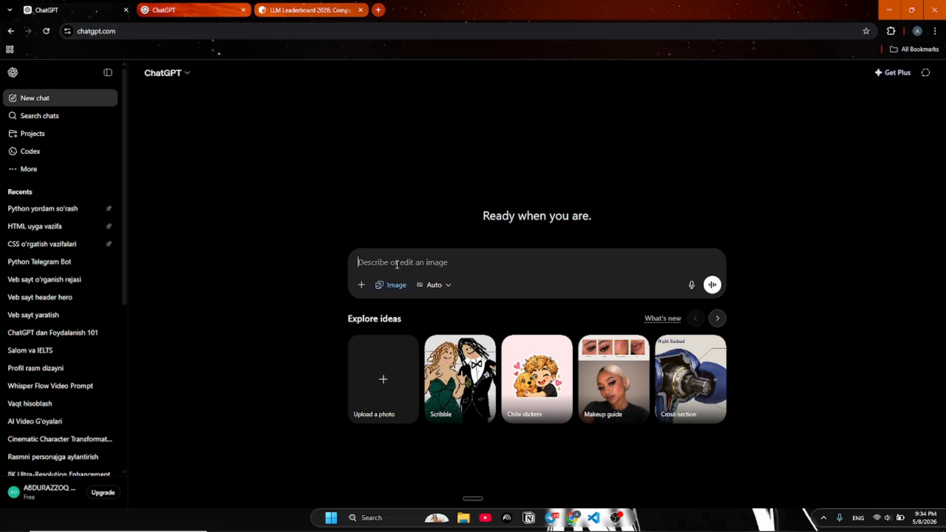
type("menga bitta inson ")
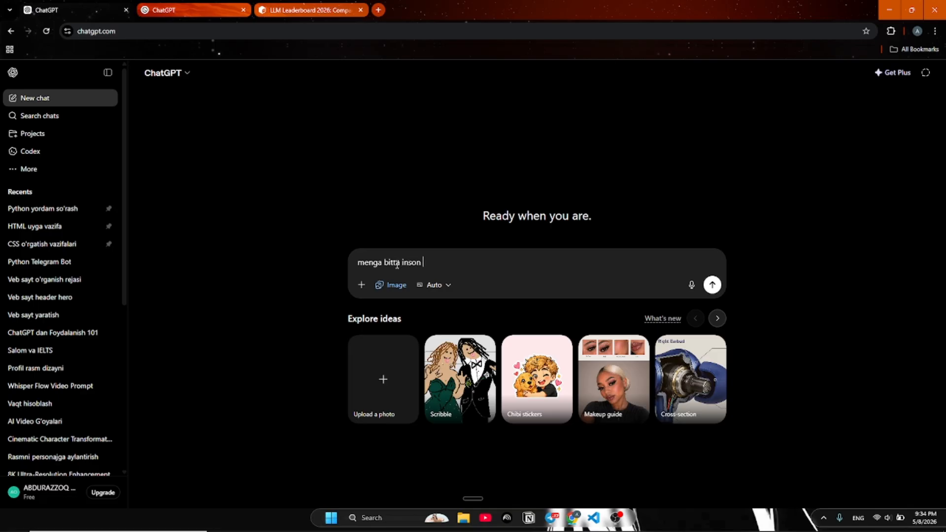
type("uylarning oldida turganini tasvirb")
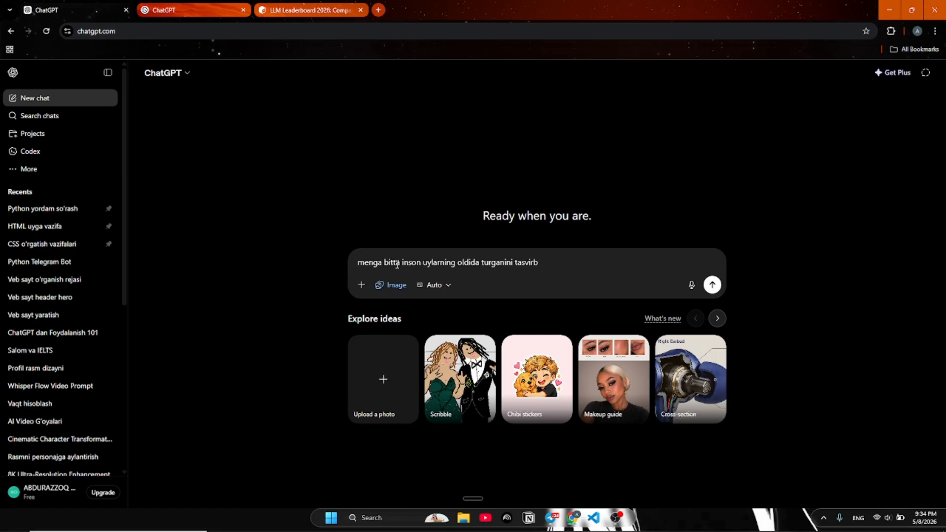
key("BackSpace")
type("lab bergin")
left_click_drag(569, 262, 395, 259)
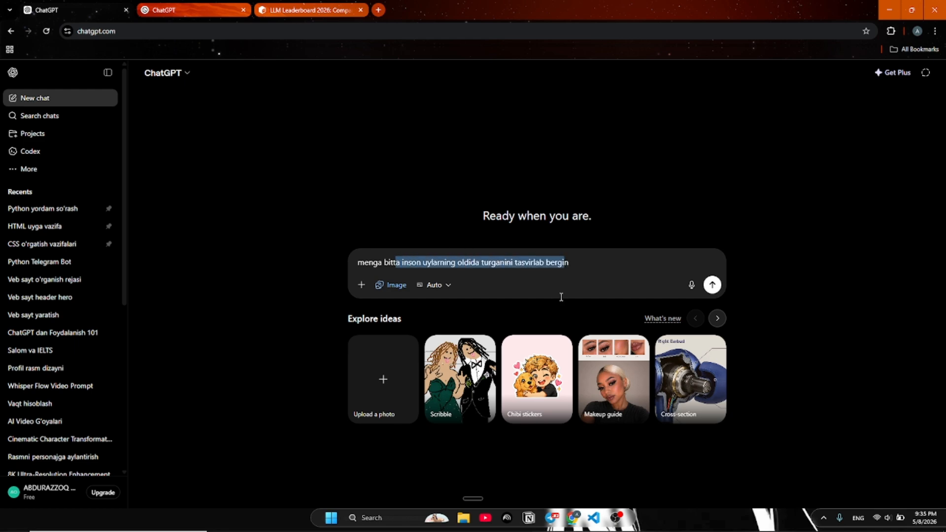
left_click(577, 263)
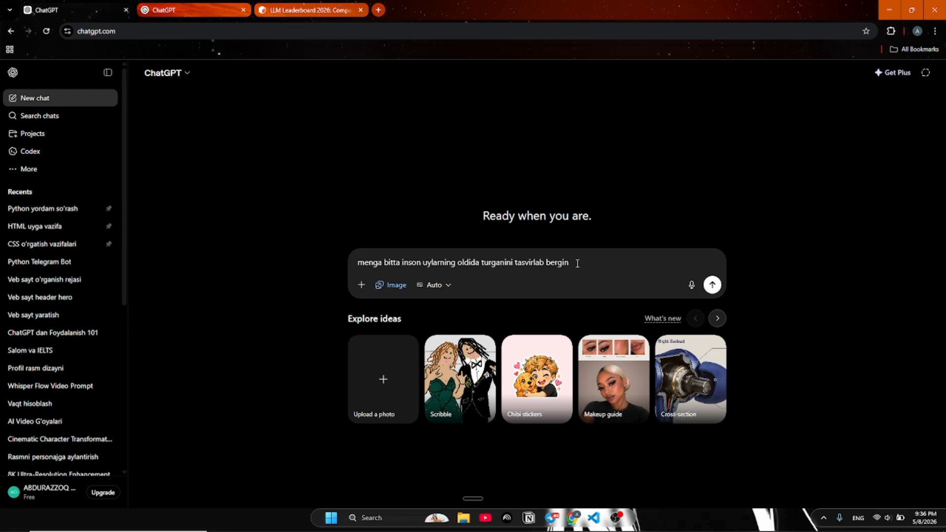
key("Return")
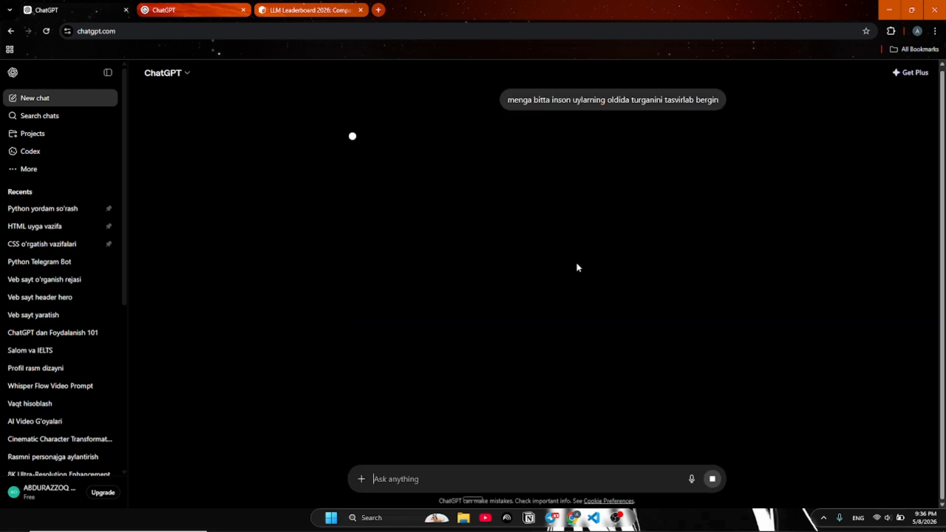
key("XF86AudioLowerVolume")
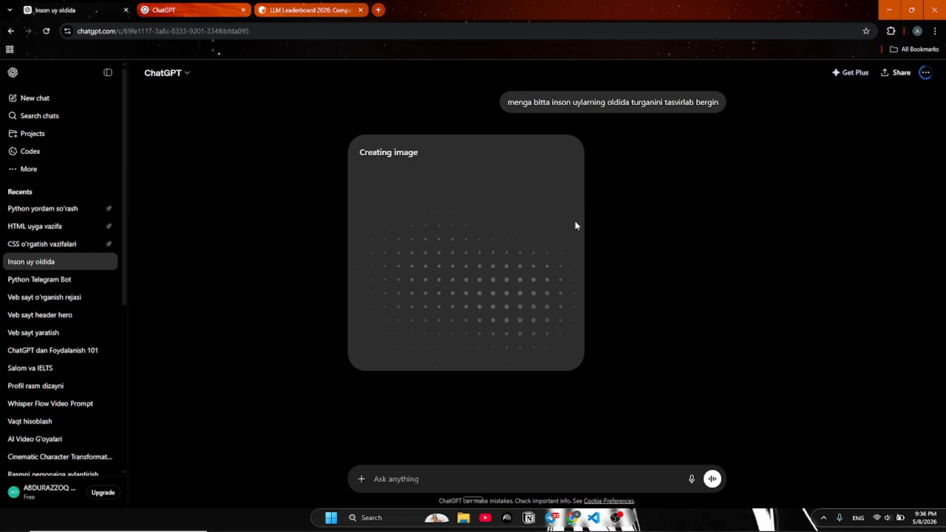
scroll(459, 410, "up", 5)
scroll(460, 410, "down", 2)
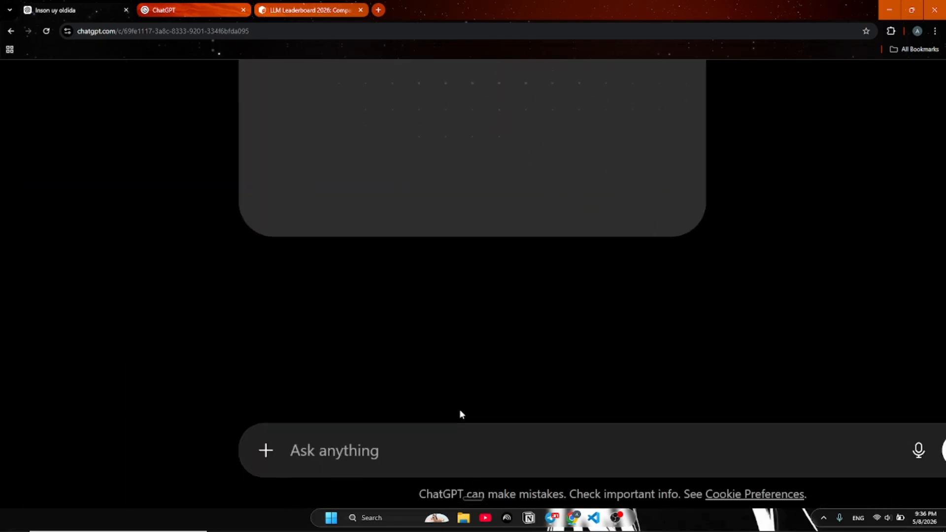
scroll(459, 410, "right", 3)
scroll(459, 410, "up", 1)
scroll(459, 410, "down", 1)
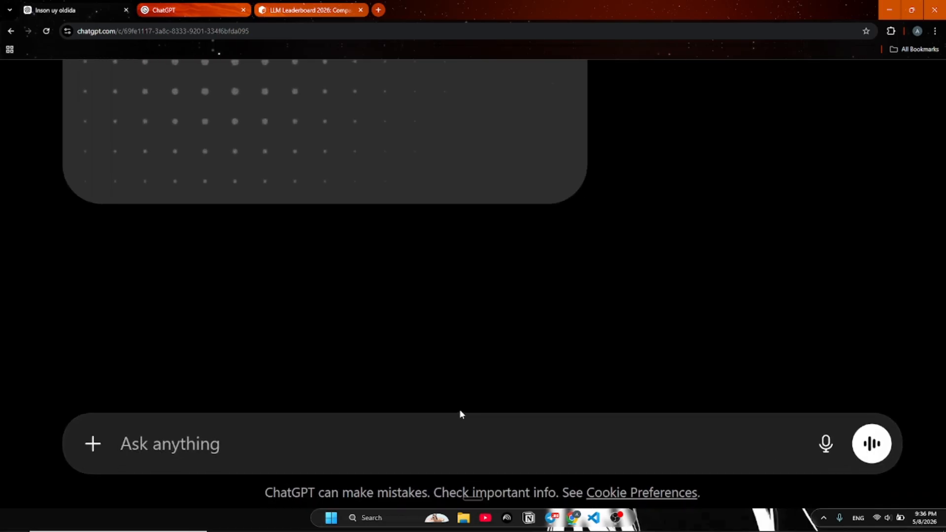
scroll(460, 413, "down", 6)
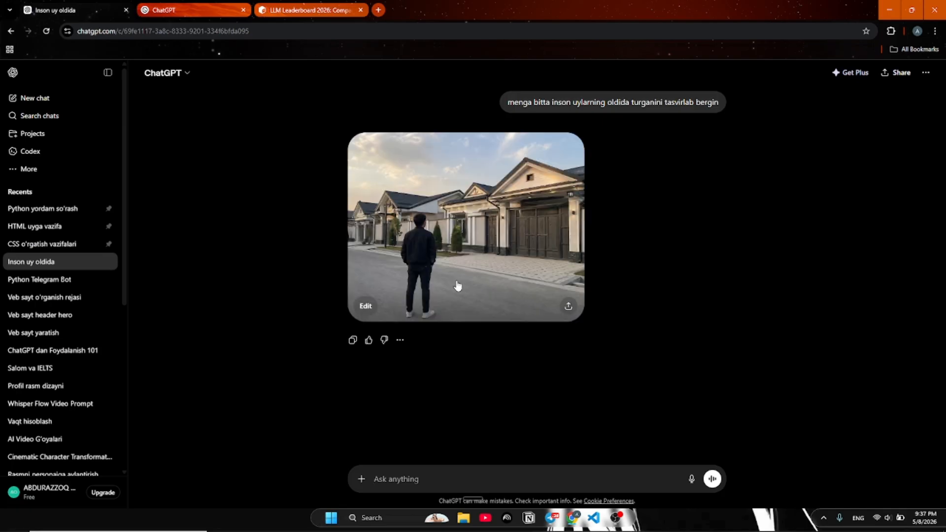
Open the generated image of the man before the houses at full size, inspect it up close, and close it
left_click(458, 286)
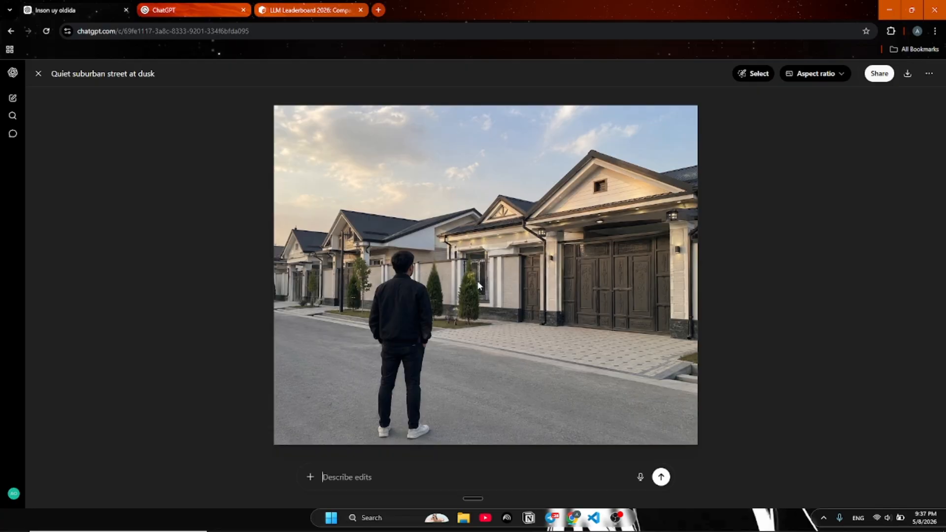
scroll(478, 286, "up", 3)
scroll(478, 286, "down", 3)
scroll(478, 286, "up", 2)
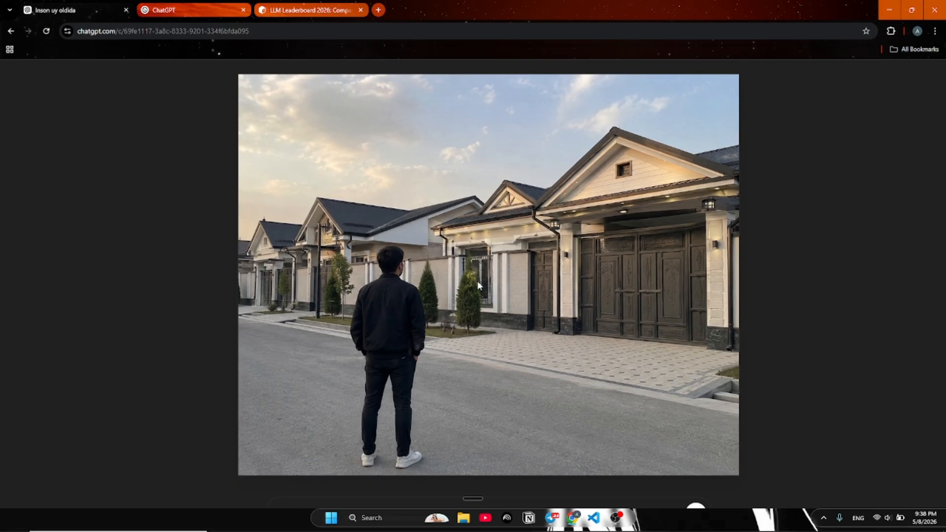
left_click(618, 182)
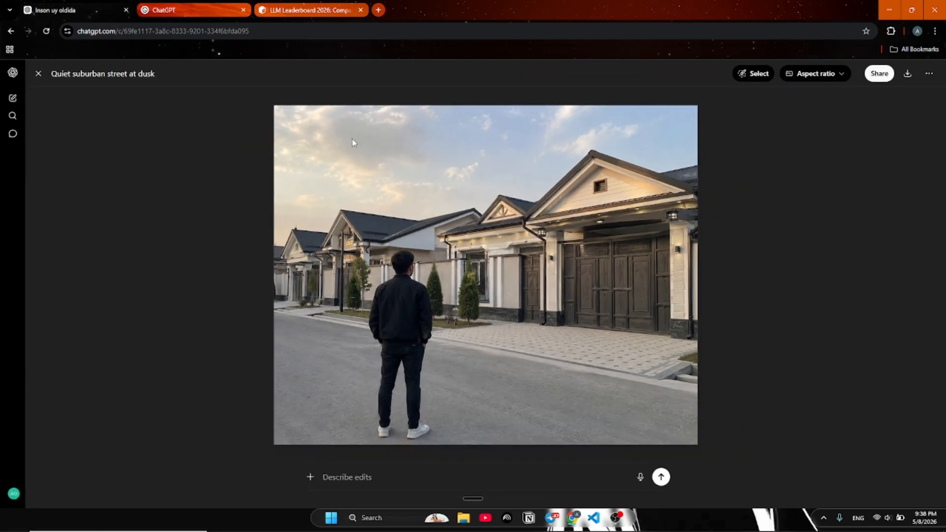
left_click(37, 74)
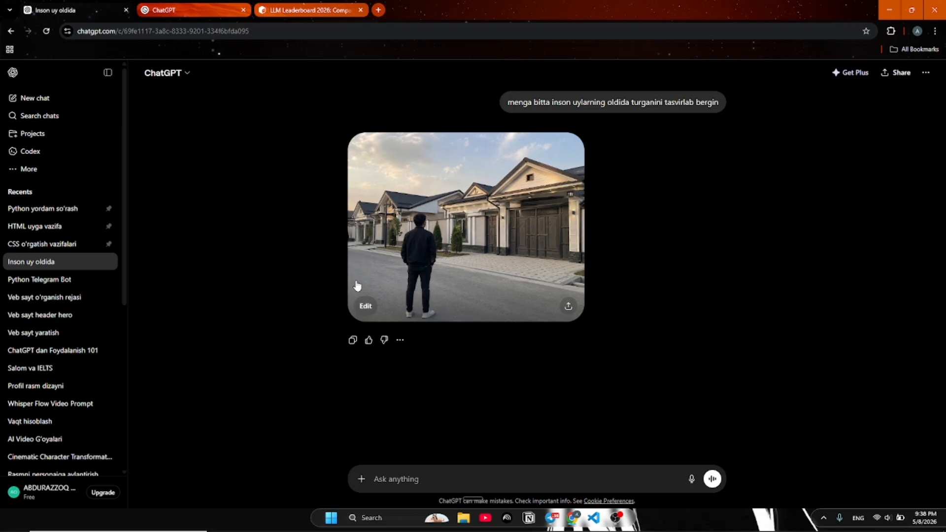
Compare the personal Free, Go, Plus and Pro upgrade plans, and return to the image chat
left_click(840, 72)
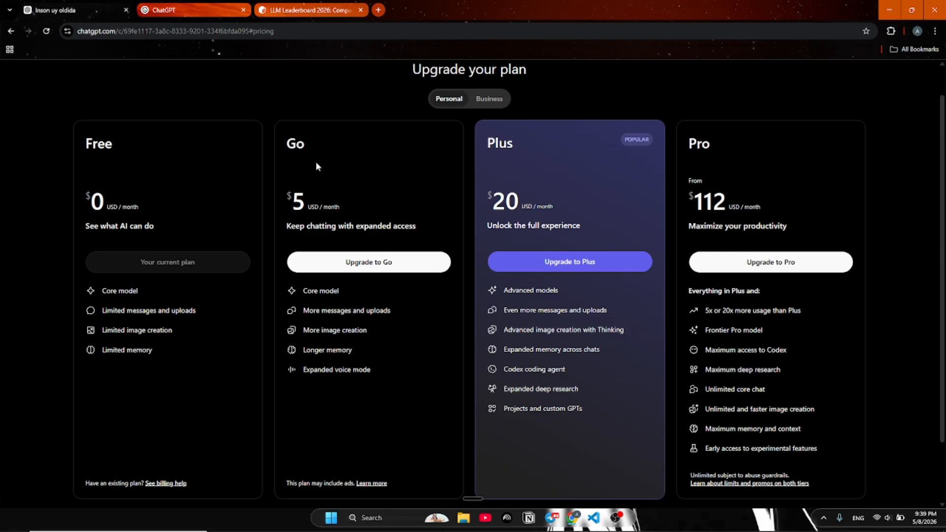
scroll(310, 122, "up", 1)
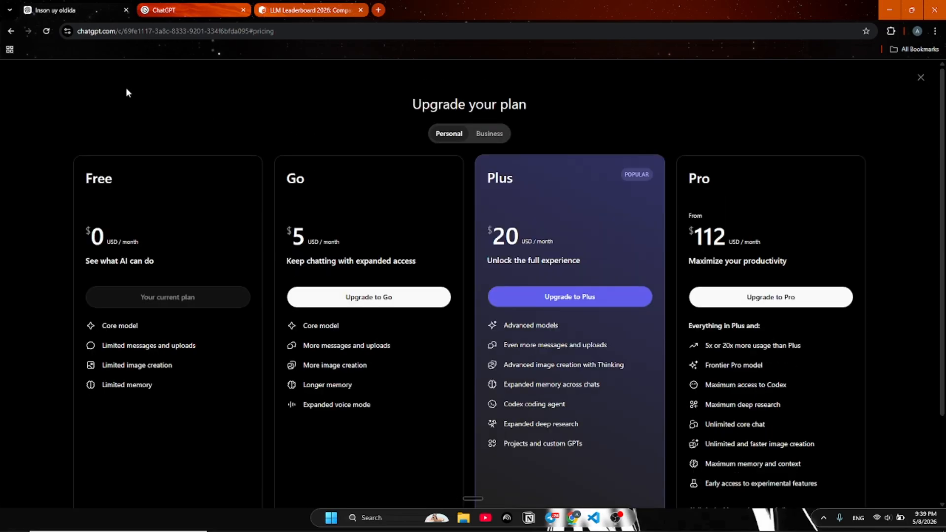
left_click(11, 31)
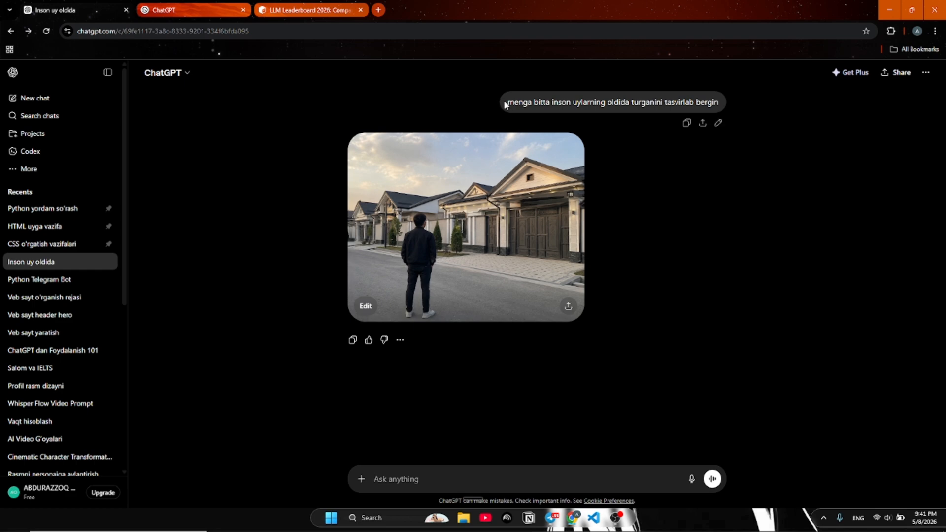
Highlight the whole text of the image prompt message in the chat
left_click_drag(505, 102, 726, 105)
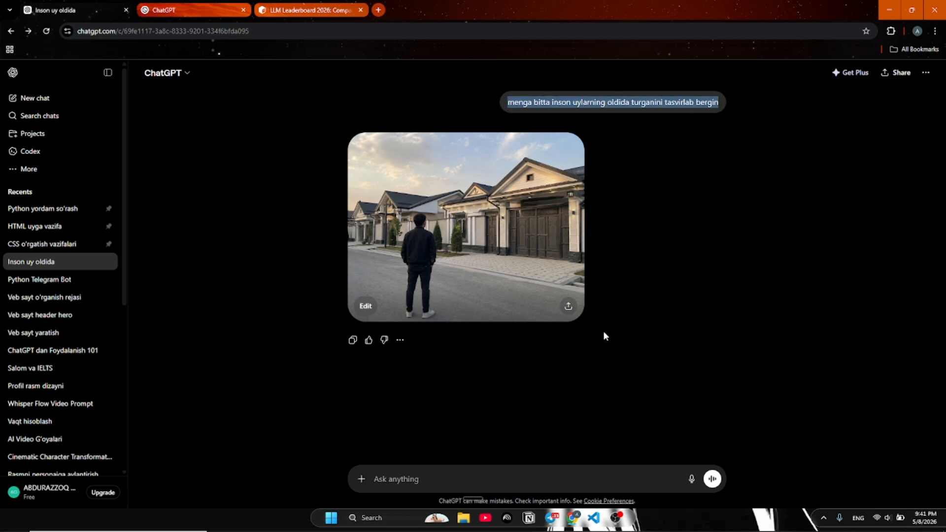